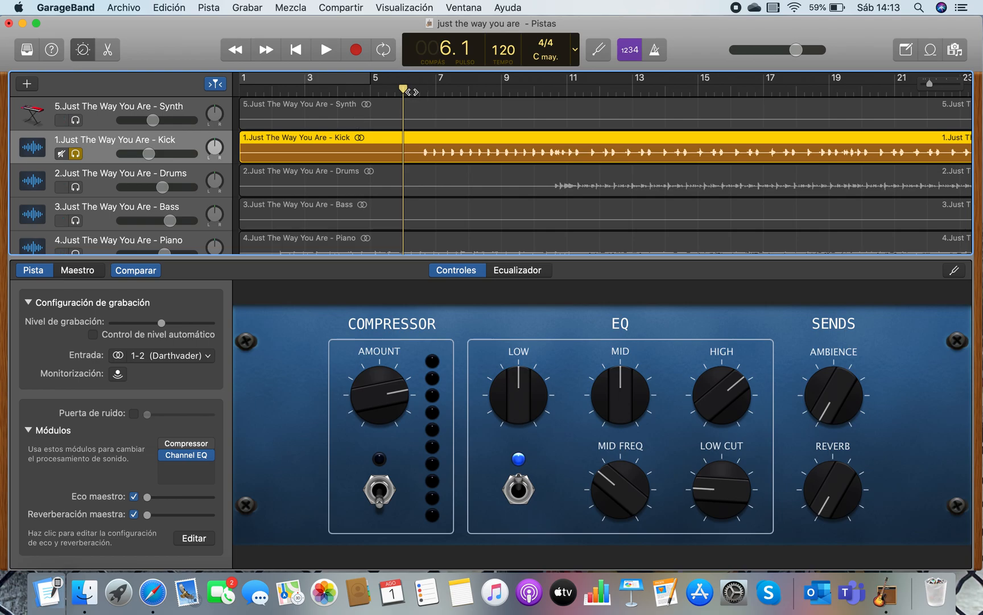
Step: Listen to the soloed Kick track from bar 6, beat 2 with the system volume raised, and stop playback
{"action": "mouse_move", "coordinate": [403, 88]}
{"action": "left_mouse_down"}
{"action": "mouse_move", "coordinate": [420, 87]}
{"action": "mouse_move", "coordinate": [412, 88]}
{"action": "left_mouse_up"}
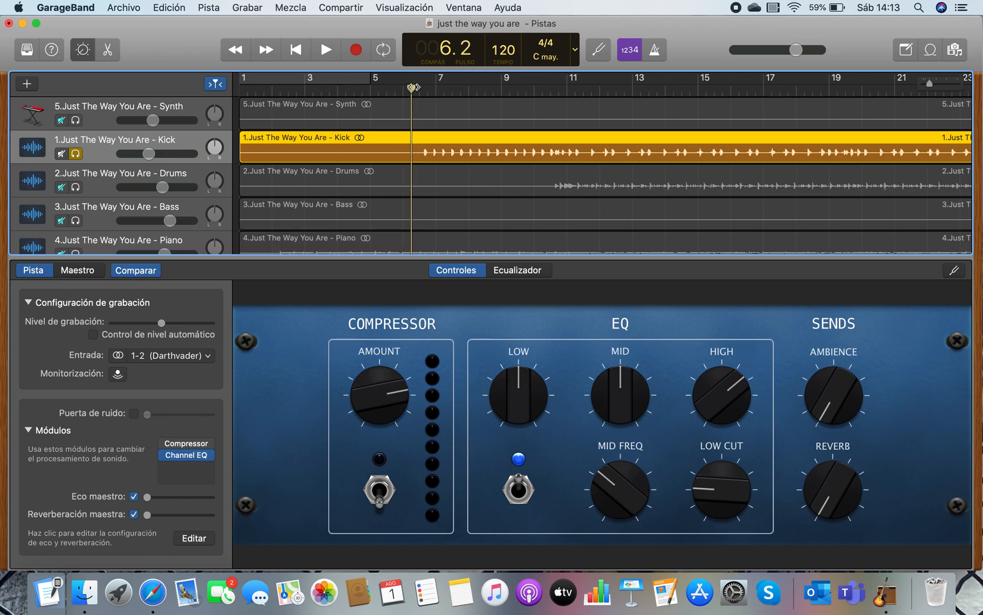
{"action": "left_click", "coordinate": [326, 51]}
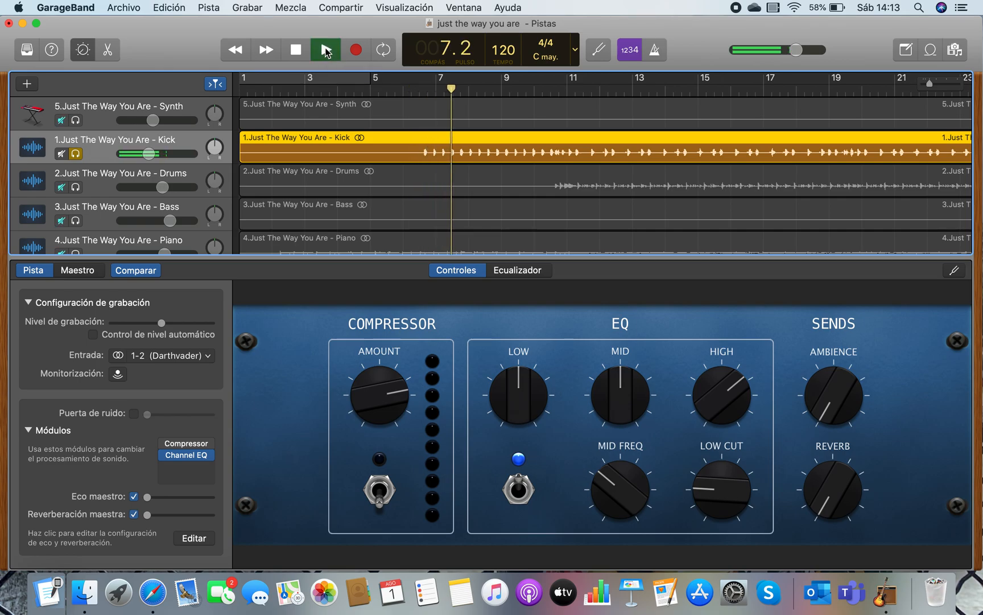
{"action": "key", "text": "F12"}
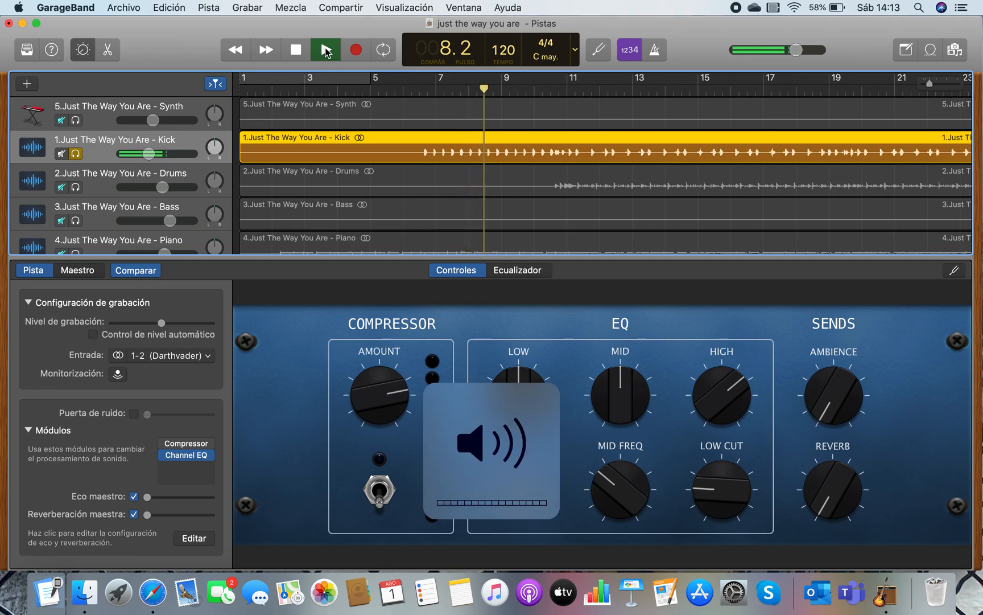
{"action": "left_click", "coordinate": [296, 50]}
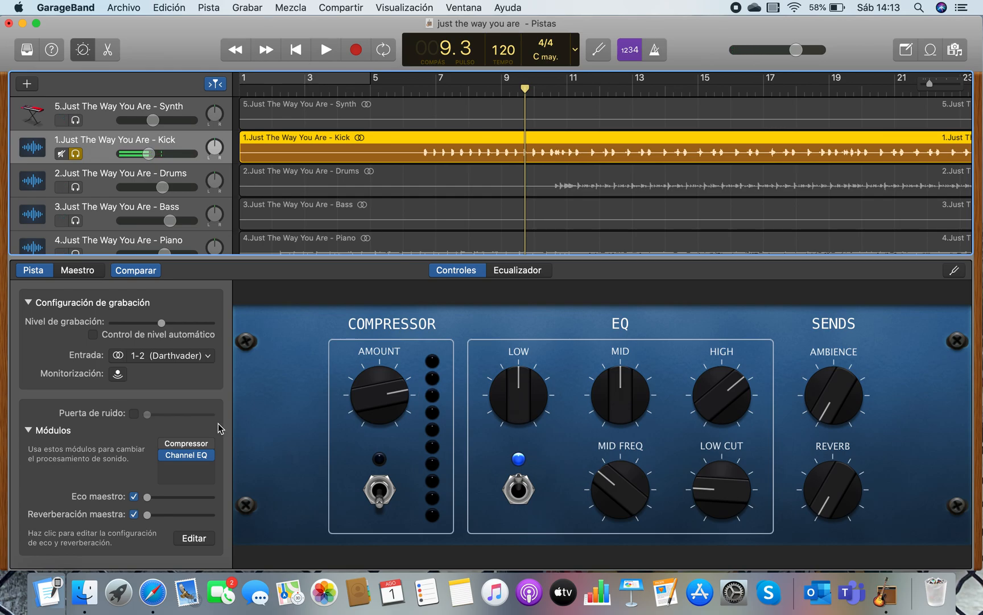
Step: Open the Kick track's Compressor settings and load the Classic Drums preset from the 01 Drums category
{"action": "left_click", "coordinate": [191, 443]}
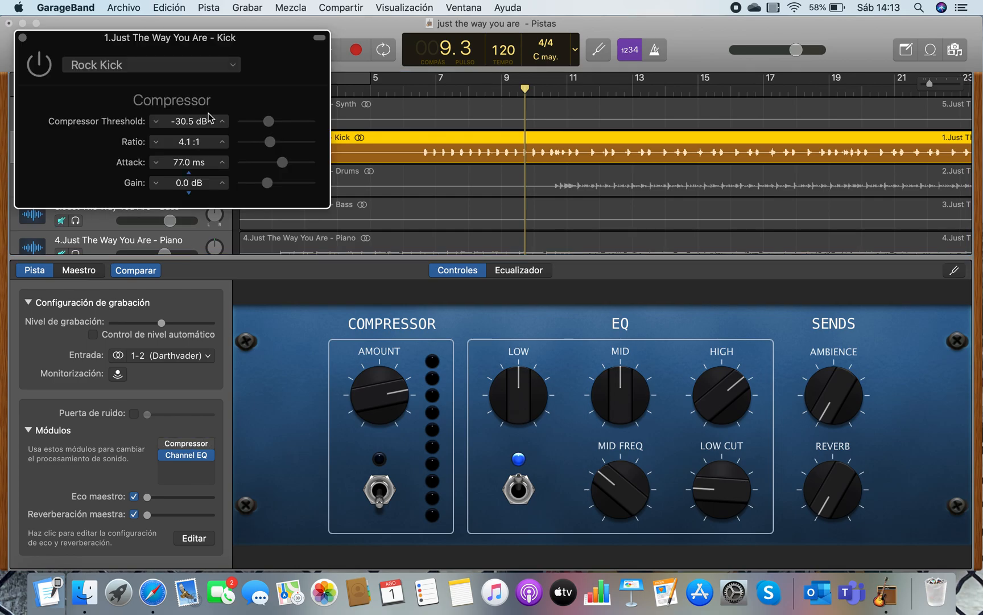
{"action": "left_click_drag", "start_coordinate": [239, 46], "coordinate": [319, 147]}
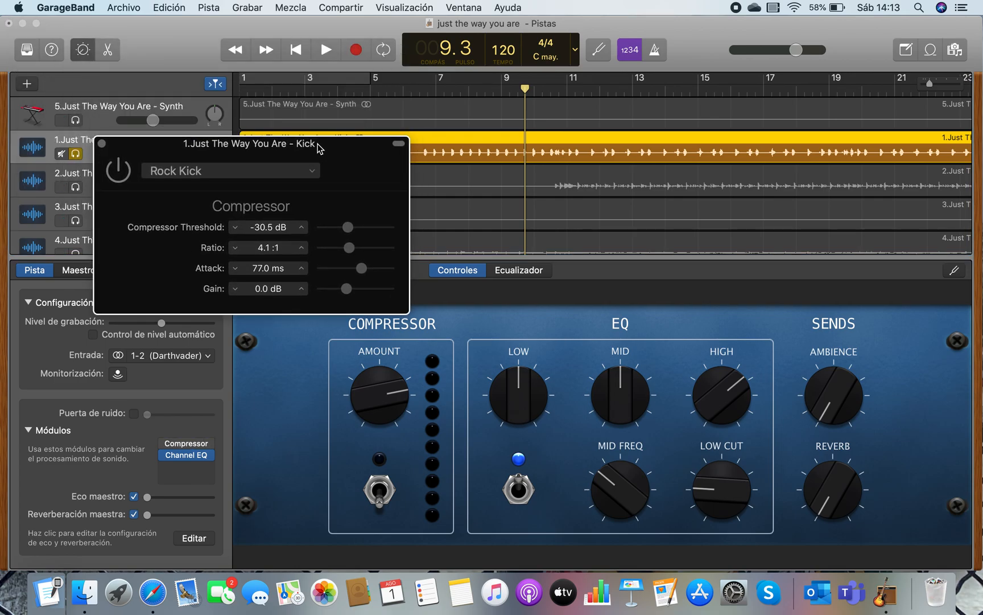
{"action": "left_click", "coordinate": [309, 172]}
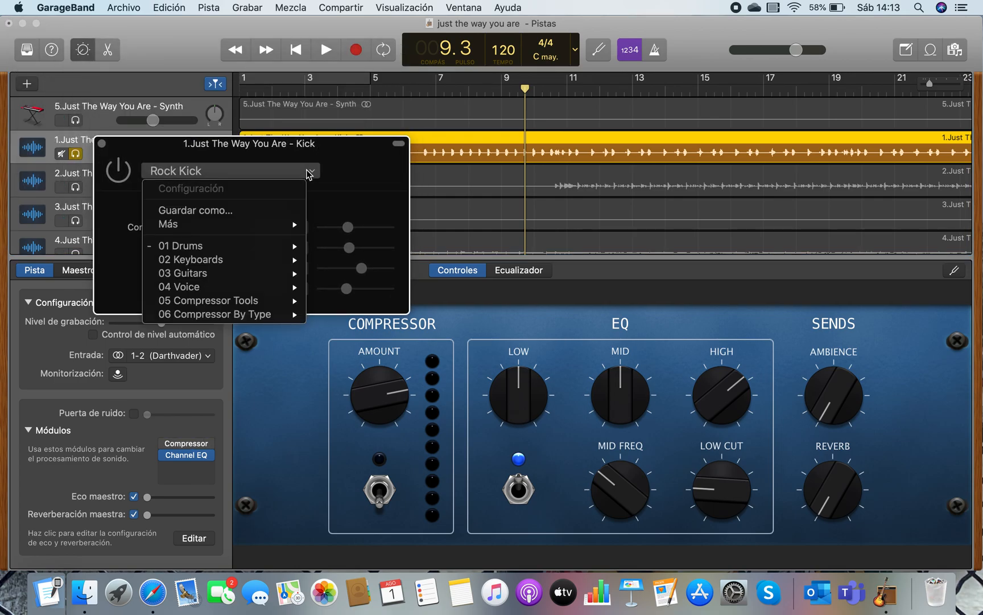
{"action": "mouse_move", "coordinate": [257, 249]}
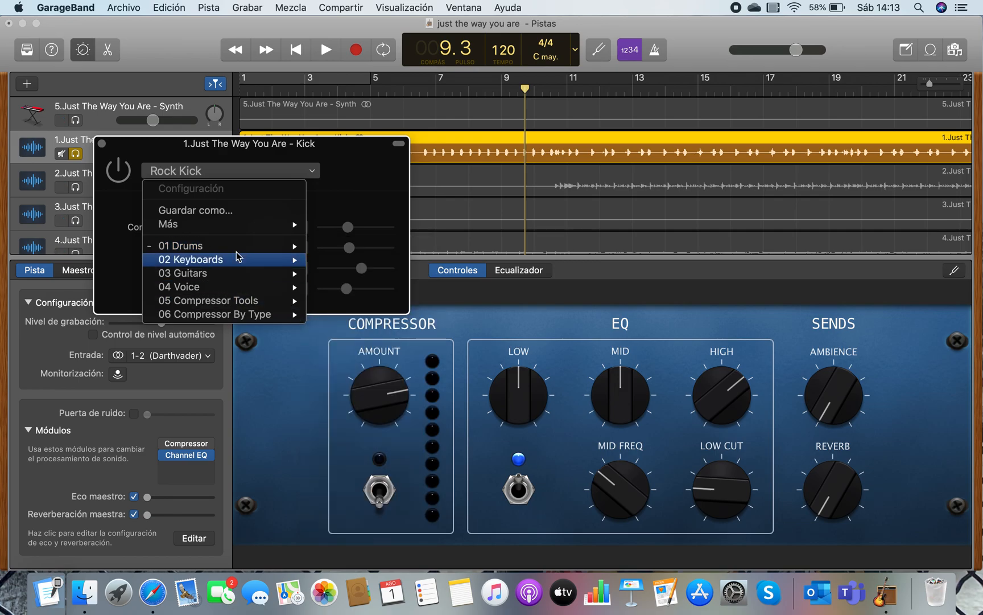
{"action": "left_click", "coordinate": [317, 174]}
{"action": "left_click", "coordinate": [315, 174]}
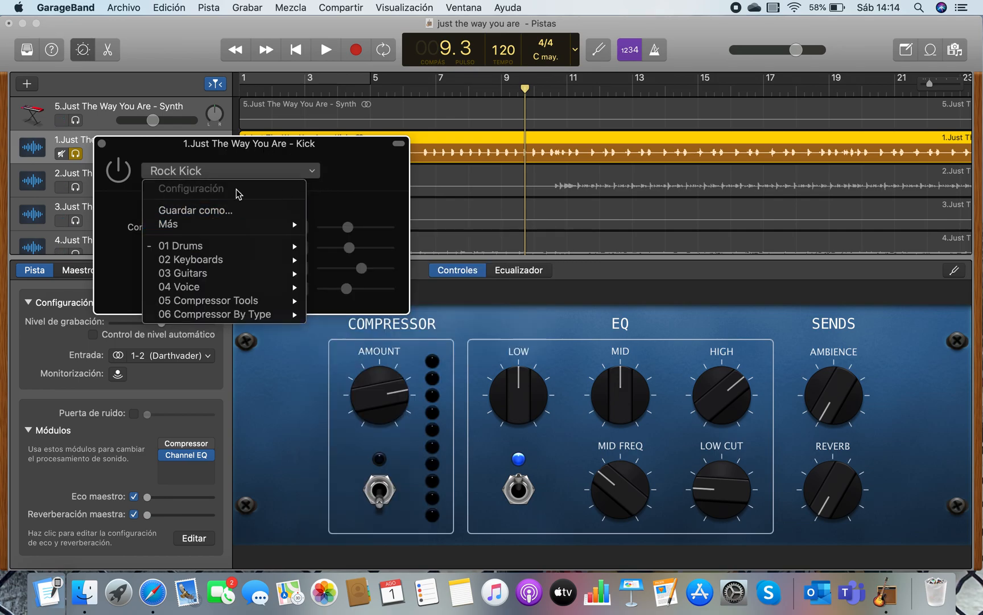
{"action": "mouse_move", "coordinate": [234, 230]}
{"action": "mouse_move", "coordinate": [253, 246]}
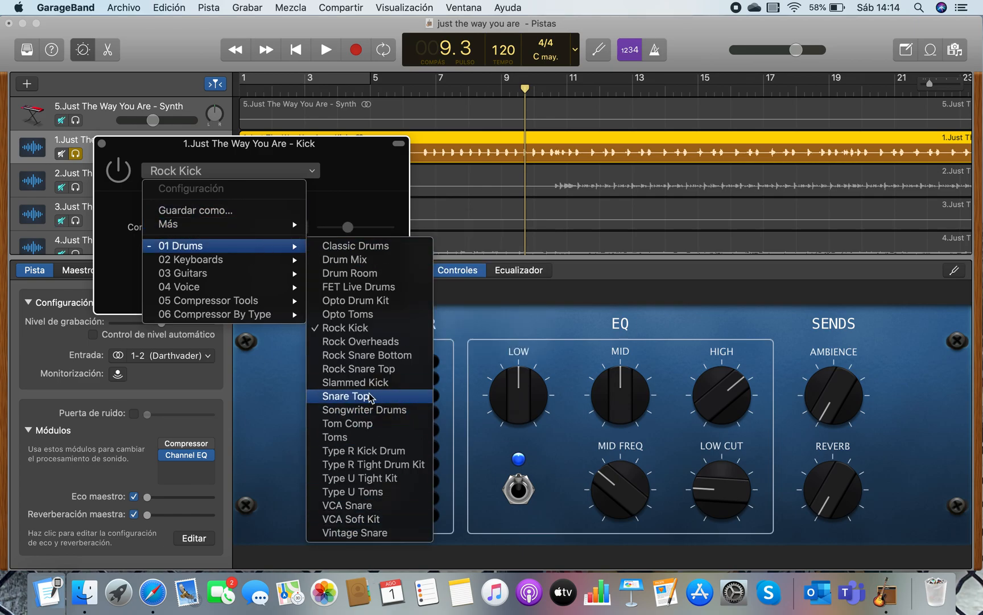
{"action": "left_click", "coordinate": [356, 245]}
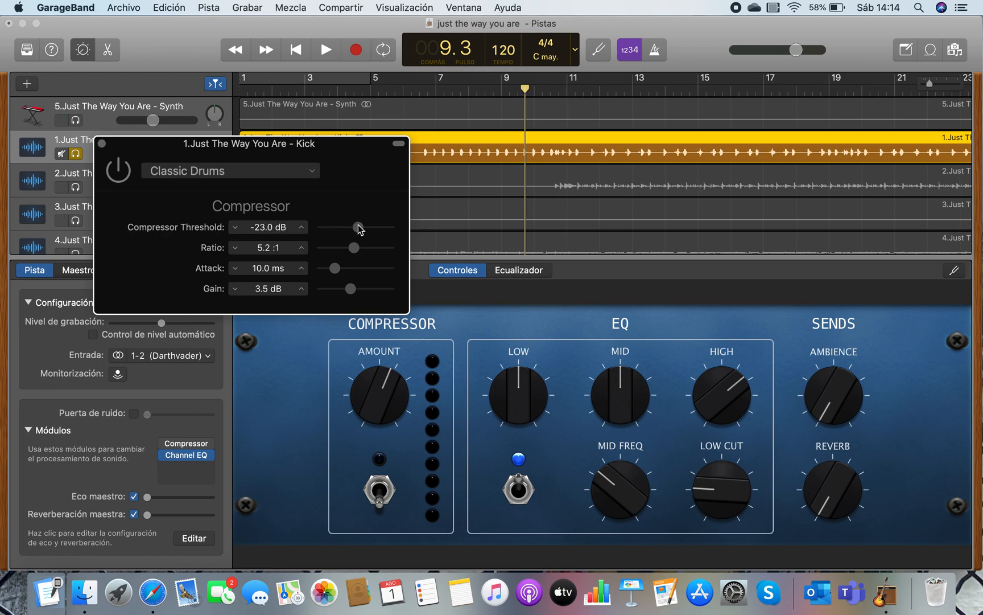
Step: Set the Kick compressor to a threshold of -44.5 dB, ratio 16.0:1, attack 6.0 ms and gain 0.0 dB
{"action": "left_click_drag", "start_coordinate": [358, 226], "coordinate": [351, 229]}
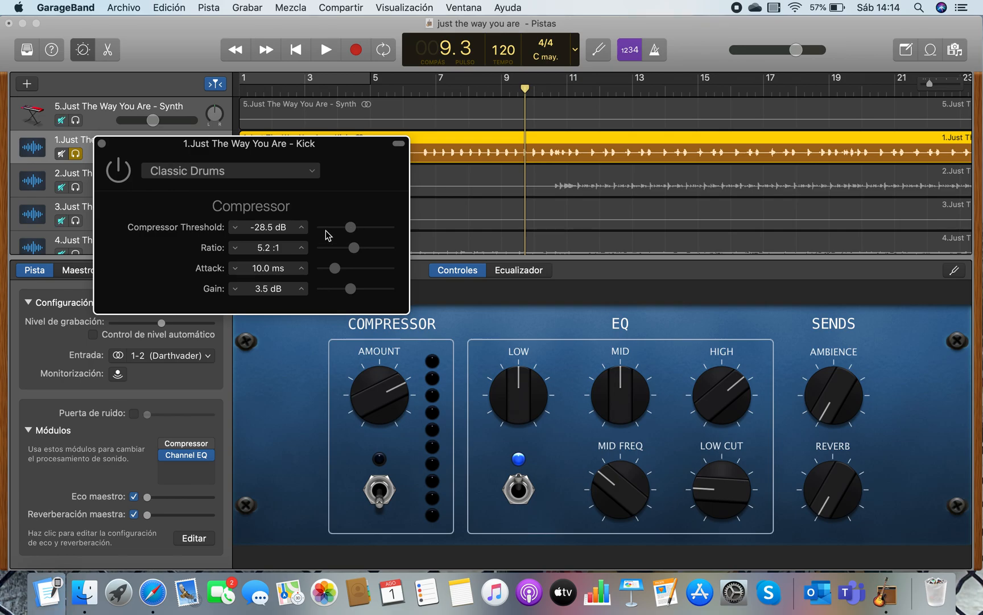
{"action": "left_click_drag", "start_coordinate": [343, 227], "coordinate": [329, 228]}
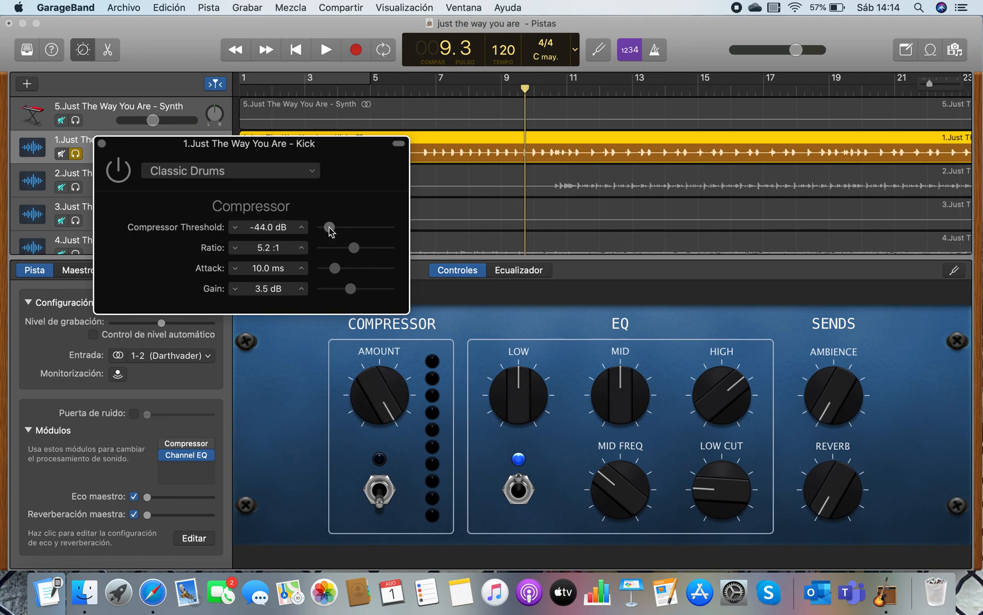
{"action": "left_click_drag", "start_coordinate": [358, 252], "coordinate": [381, 253]}
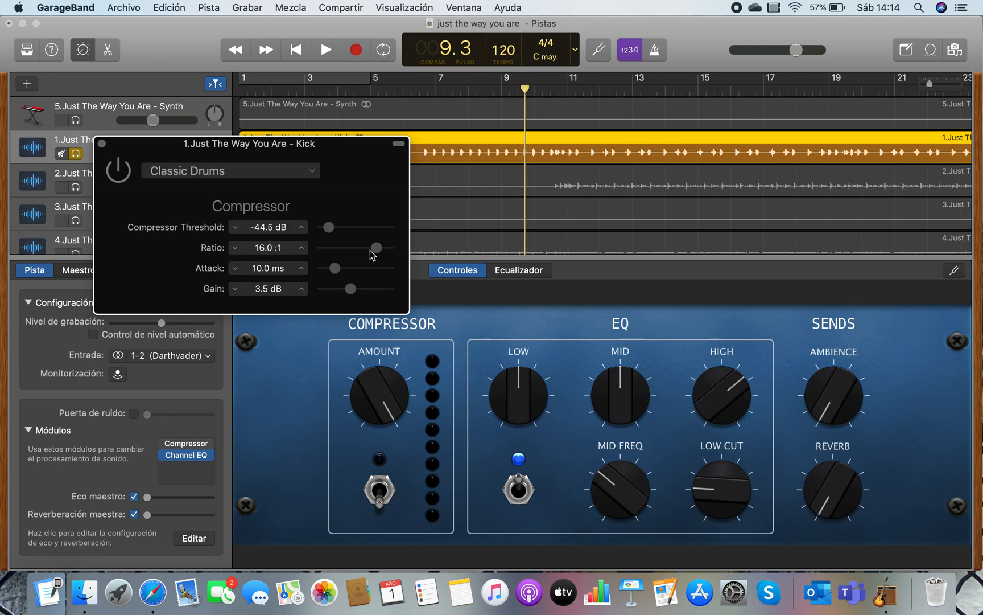
{"action": "left_click_drag", "start_coordinate": [336, 268], "coordinate": [349, 292]}
Step: Play the Kick from around bar 6 while setting its compressor to ratio 30.0:1, threshold -50.0 dB and attack 200.0 ms
{"action": "left_click_drag", "start_coordinate": [525, 97], "coordinate": [422, 101]}
{"action": "left_click", "coordinate": [327, 50]}
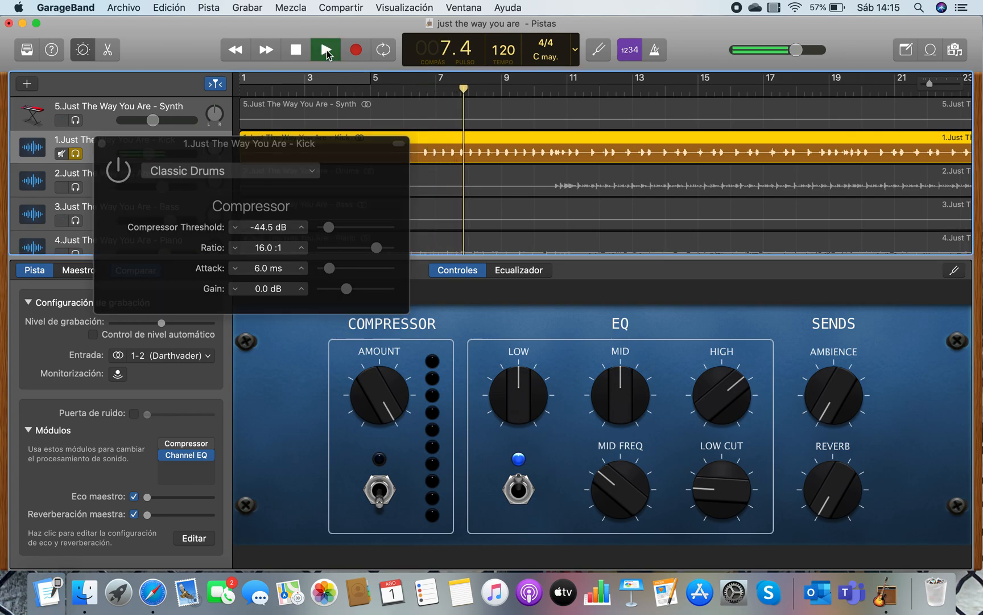
{"action": "left_click_drag", "start_coordinate": [377, 248], "coordinate": [396, 249]}
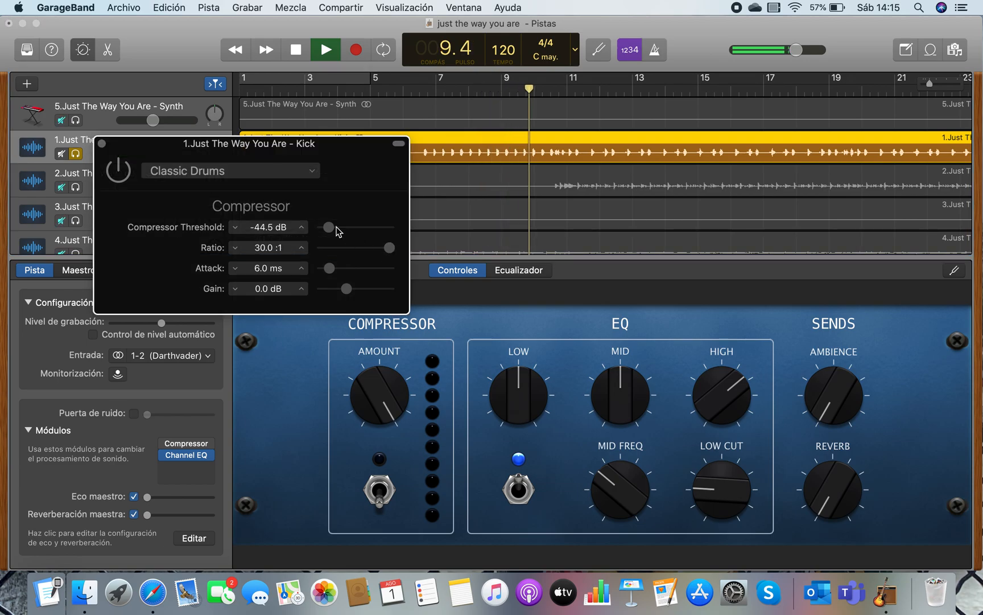
{"action": "left_click_drag", "start_coordinate": [333, 227], "coordinate": [316, 229]}
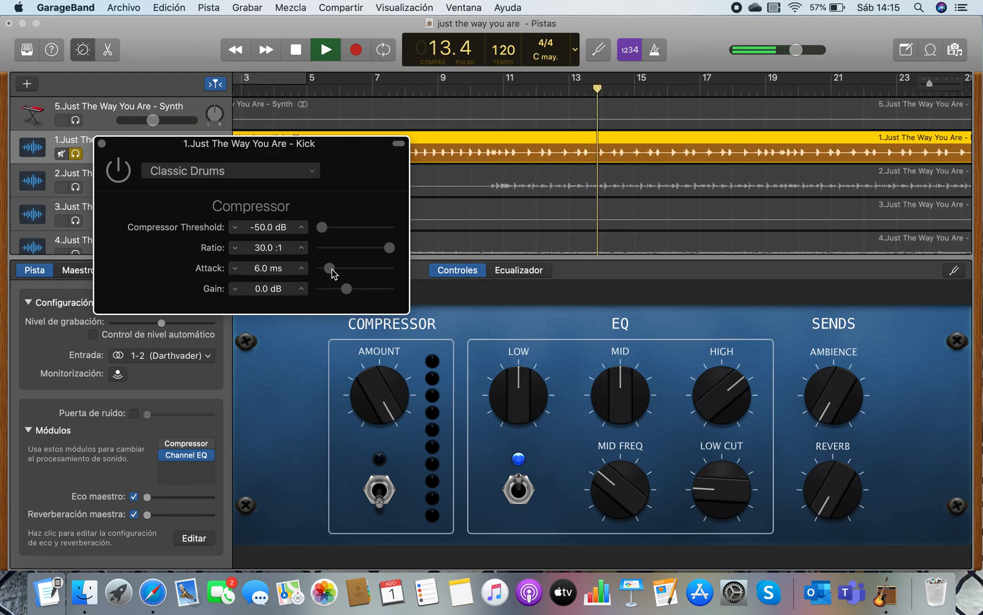
{"action": "left_click_drag", "start_coordinate": [332, 270], "coordinate": [403, 274]}
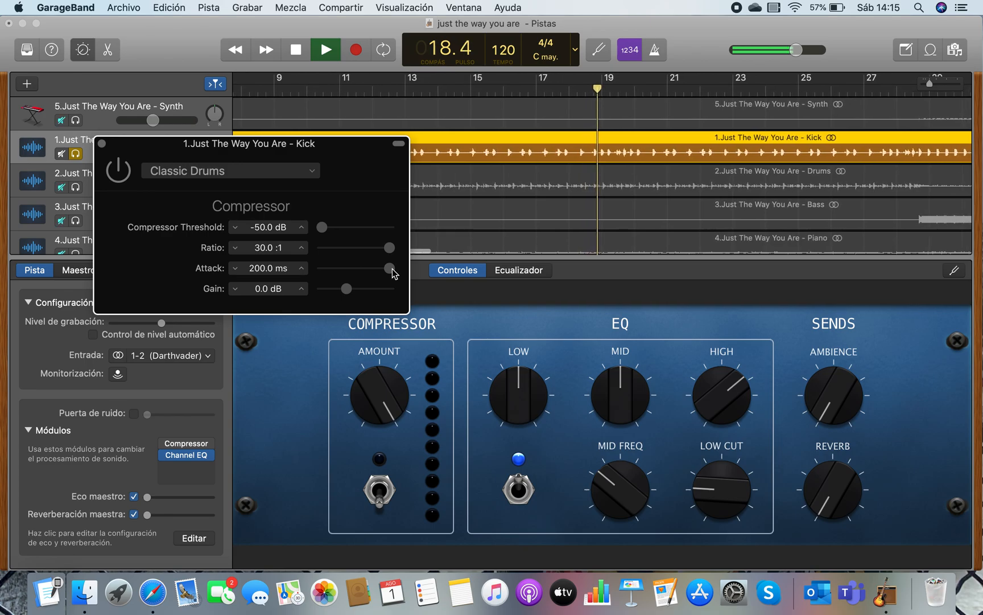
Step: Set the Kick compressor's attack to 5.0 ms, ratio to 4.8:1, threshold to -34.0 dB and gain to 8.5 dB, stop playback and close its settings
{"action": "left_click_drag", "start_coordinate": [392, 272], "coordinate": [331, 272]}
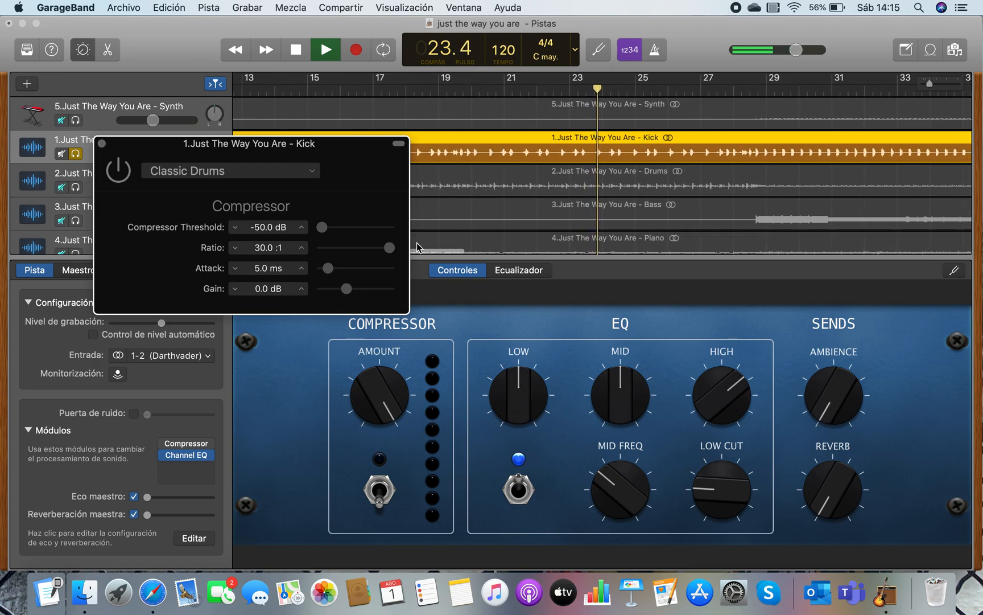
{"action": "left_click_drag", "start_coordinate": [390, 249], "coordinate": [344, 230]}
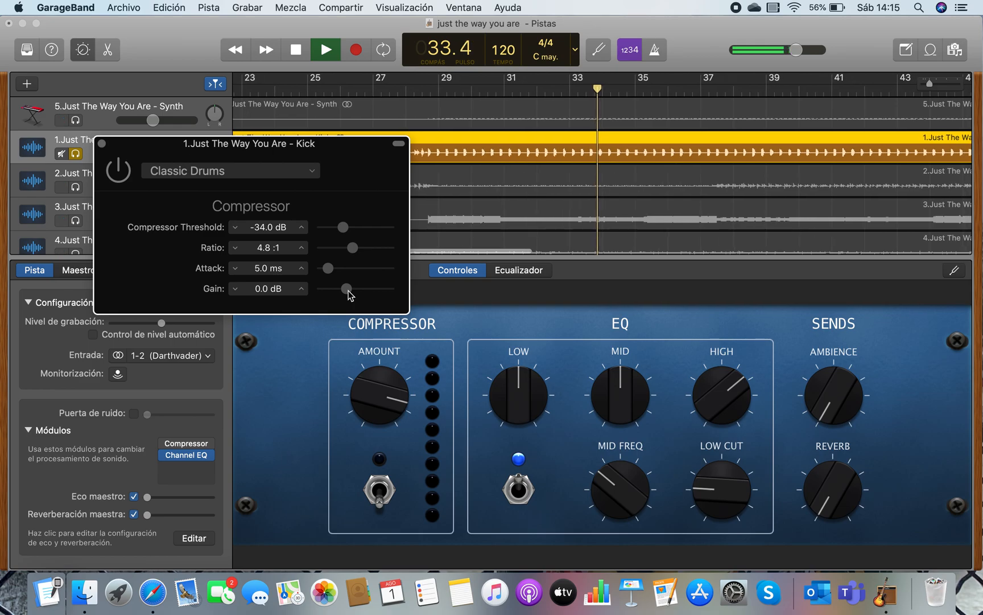
{"action": "left_click_drag", "start_coordinate": [350, 294], "coordinate": [360, 294]}
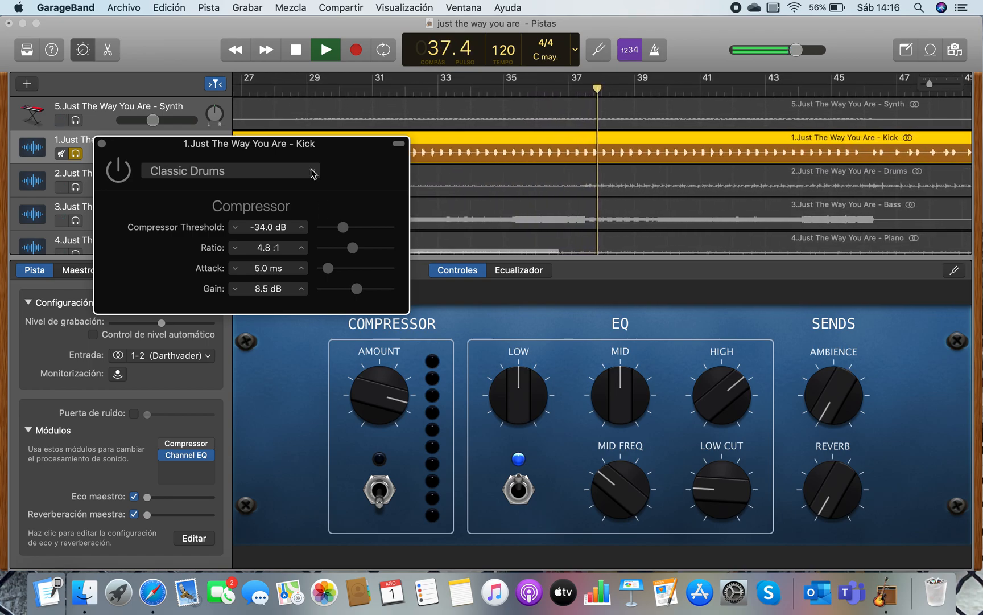
{"action": "left_click", "coordinate": [297, 51]}
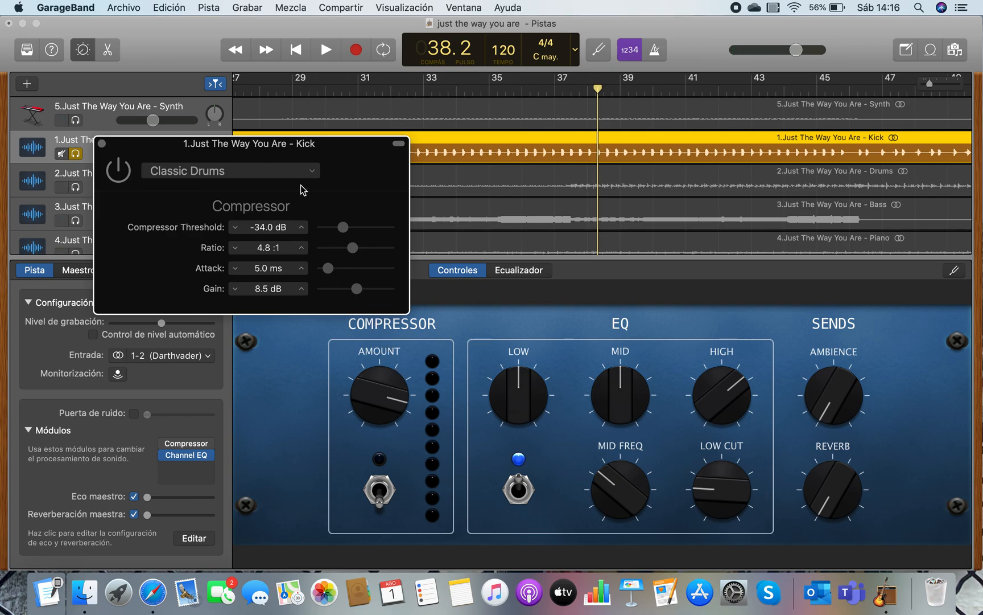
{"action": "left_click", "coordinate": [102, 145]}
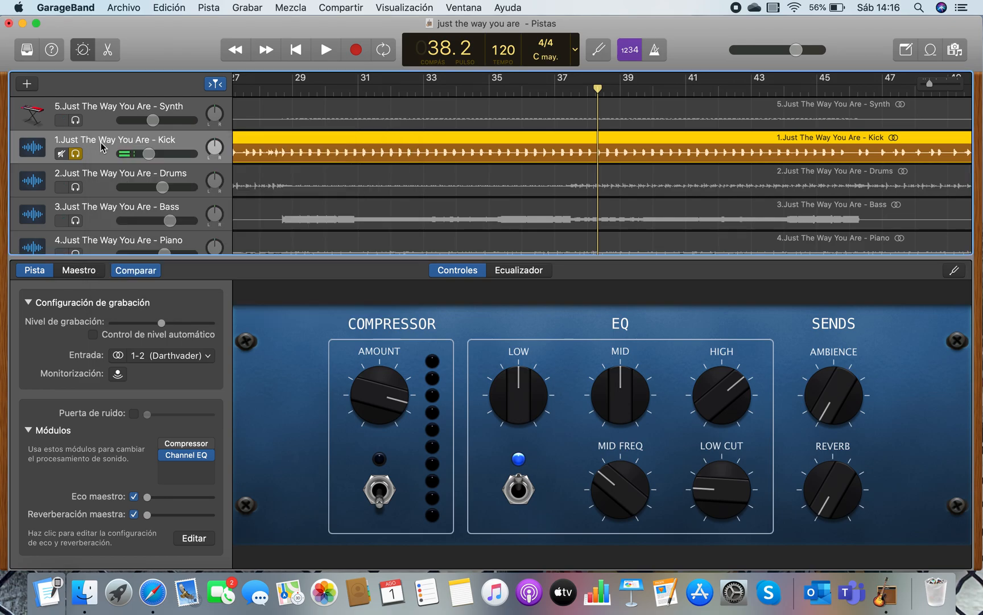
Step: Add a Limiter from the Dynamics effects to the Kick track's empty effect slot after Channel EQ
{"action": "left_click", "coordinate": [182, 467]}
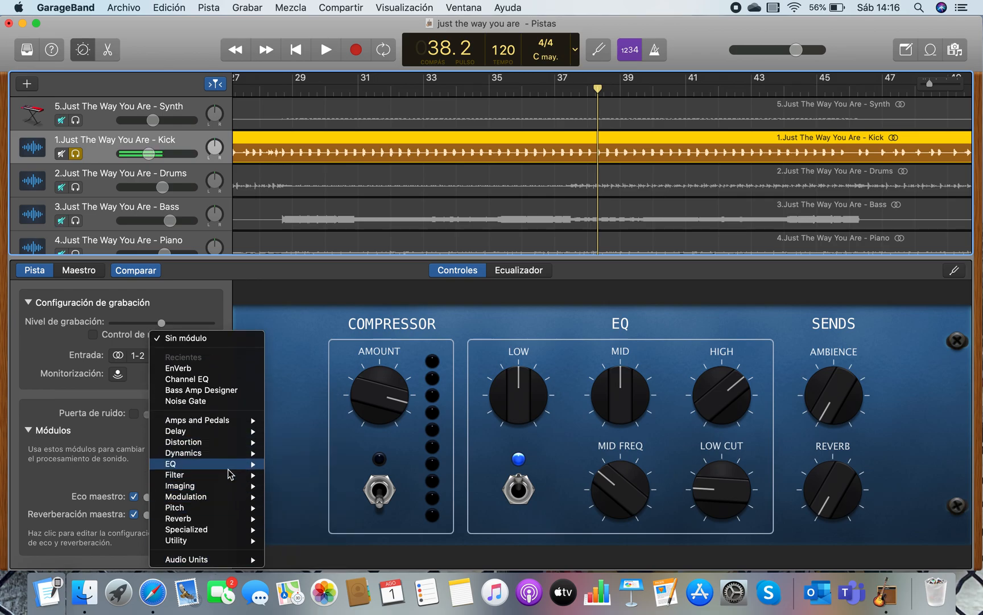
{"action": "mouse_move", "coordinate": [227, 458]}
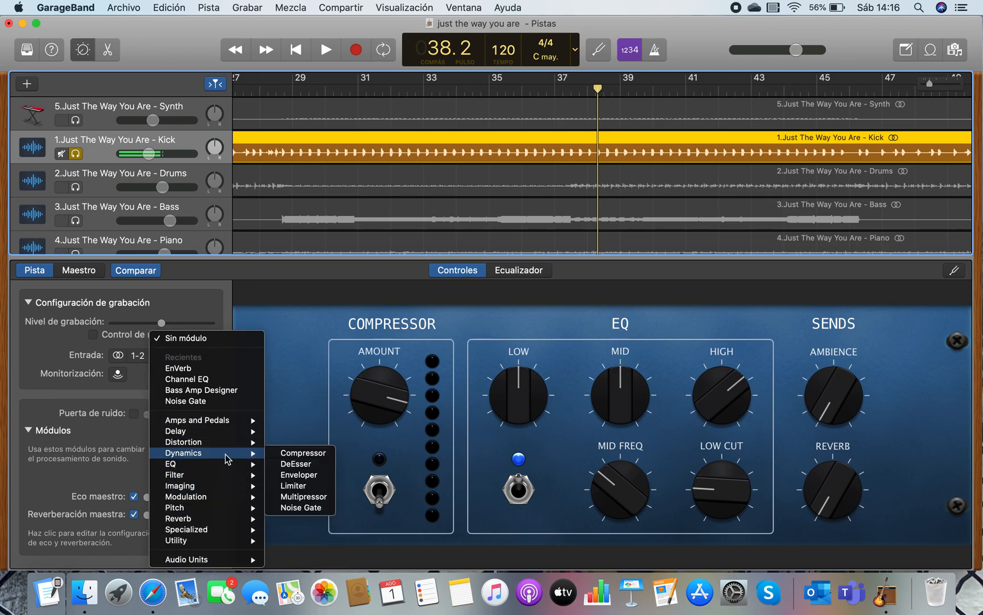
{"action": "left_click", "coordinate": [307, 491]}
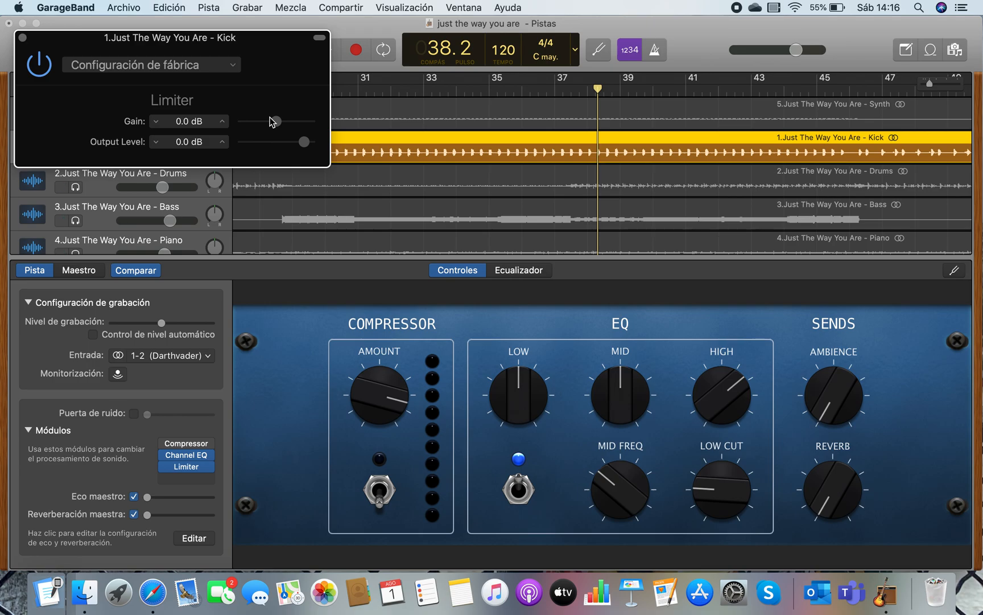
Step: Bypass the Limiter and listen to the Kick track from bar 30, beat 2, stopping playback after a few bars
{"action": "left_click_drag", "start_coordinate": [601, 90], "coordinate": [334, 90]}
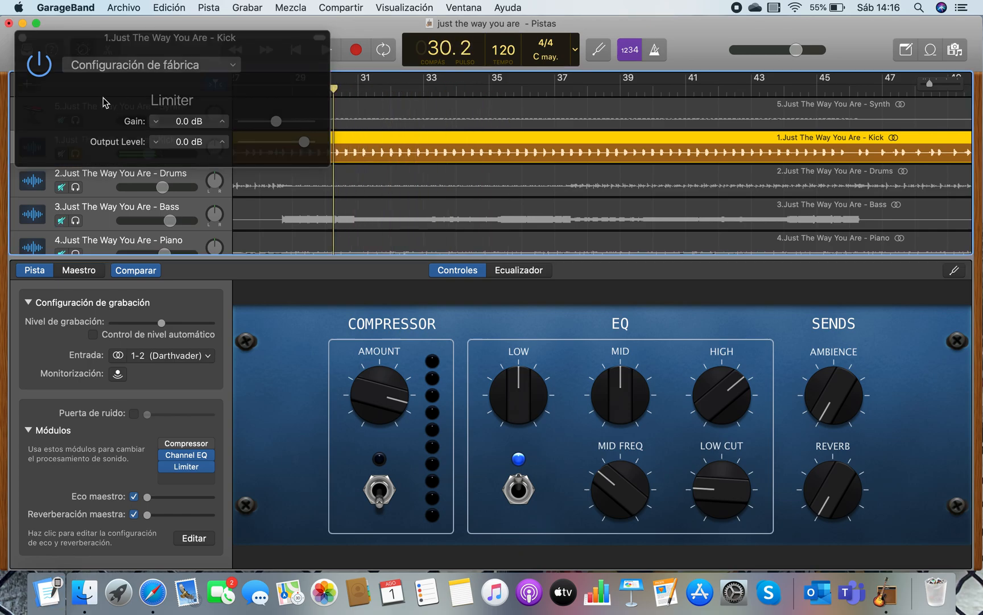
{"action": "left_click", "coordinate": [38, 64]}
{"action": "left_click", "coordinate": [42, 69]}
{"action": "left_click_drag", "start_coordinate": [257, 47], "coordinate": [260, 207]}
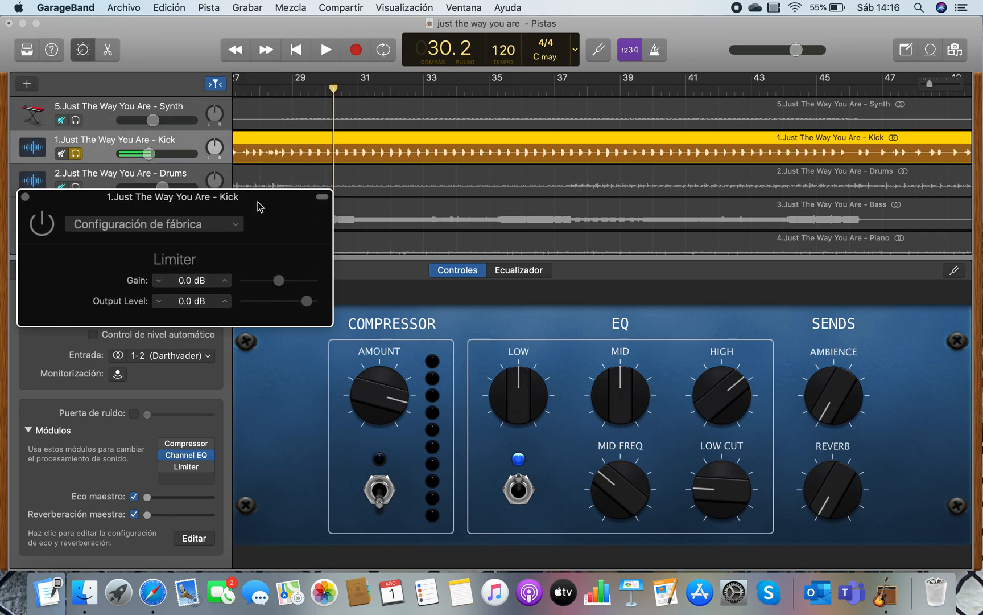
{"action": "left_click", "coordinate": [327, 51]}
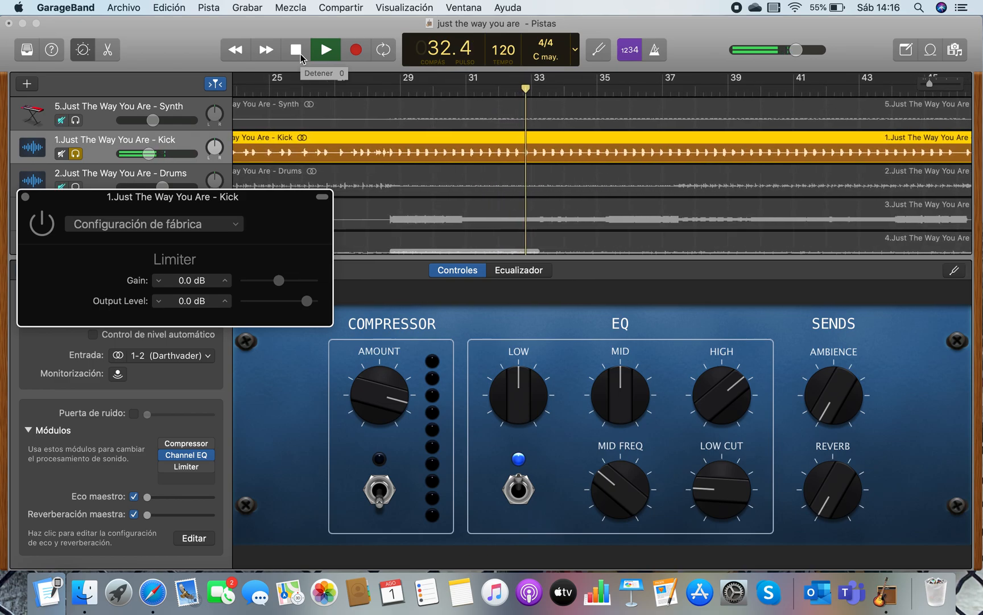
{"action": "left_click", "coordinate": [300, 55]}
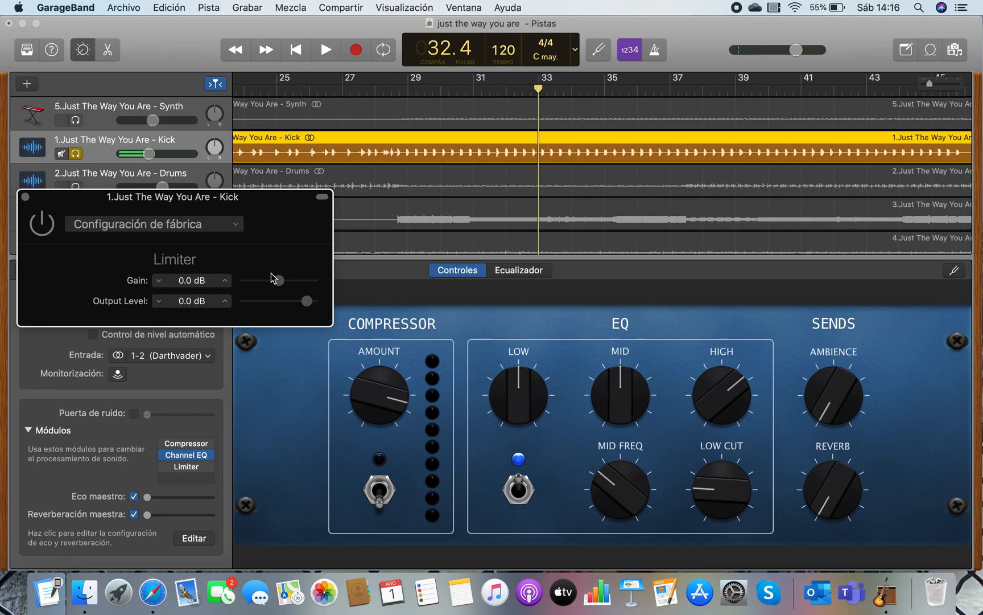
Step: Set the Limiter's gain to +8.5 dB, re-enable it and play the Kick track from bar 25, beat 4
{"action": "left_click_drag", "start_coordinate": [282, 280], "coordinate": [296, 279]}
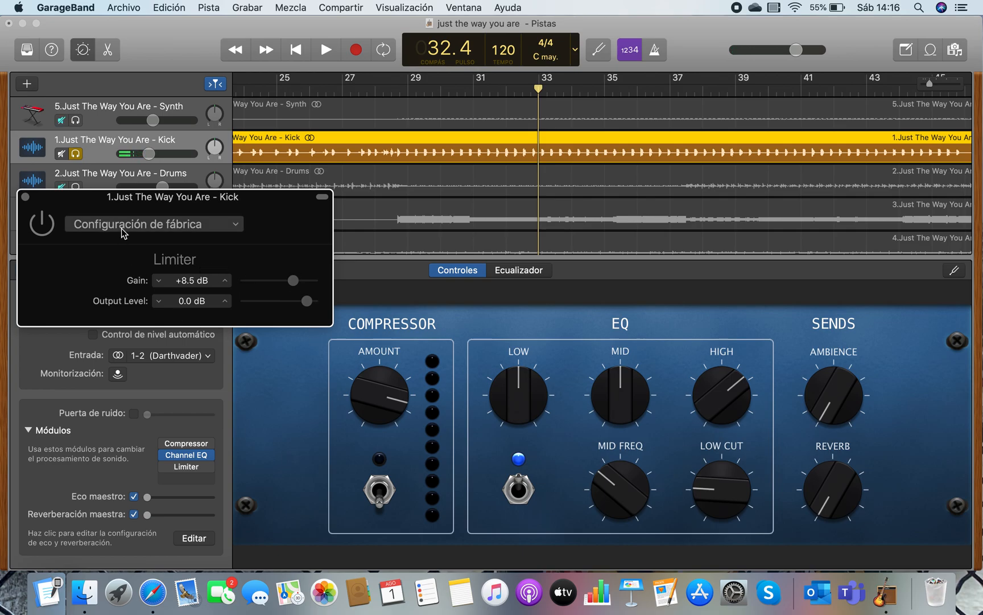
{"action": "left_click", "coordinate": [45, 224]}
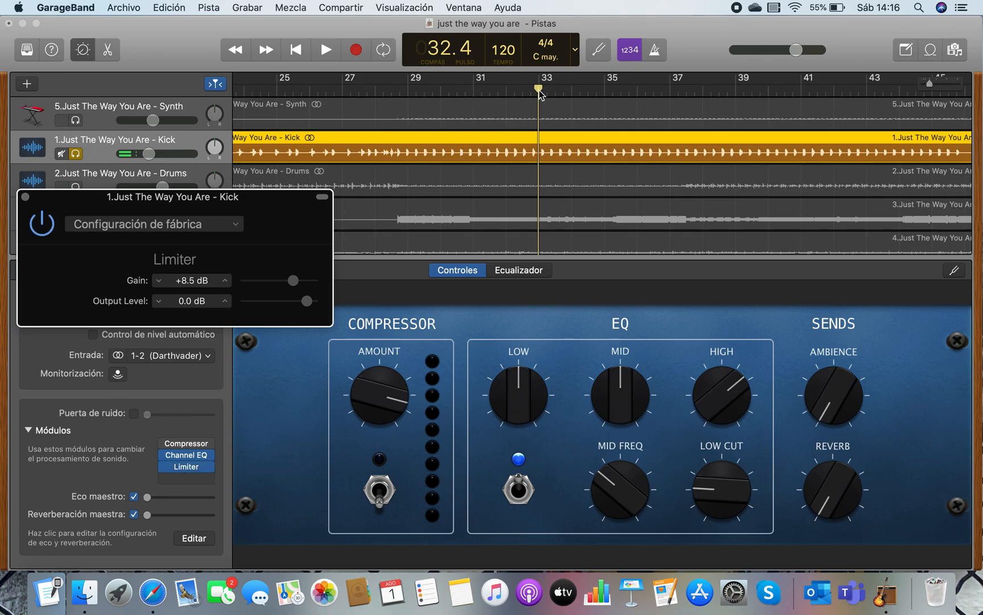
{"action": "left_click", "coordinate": [312, 112]}
{"action": "left_click", "coordinate": [326, 51]}
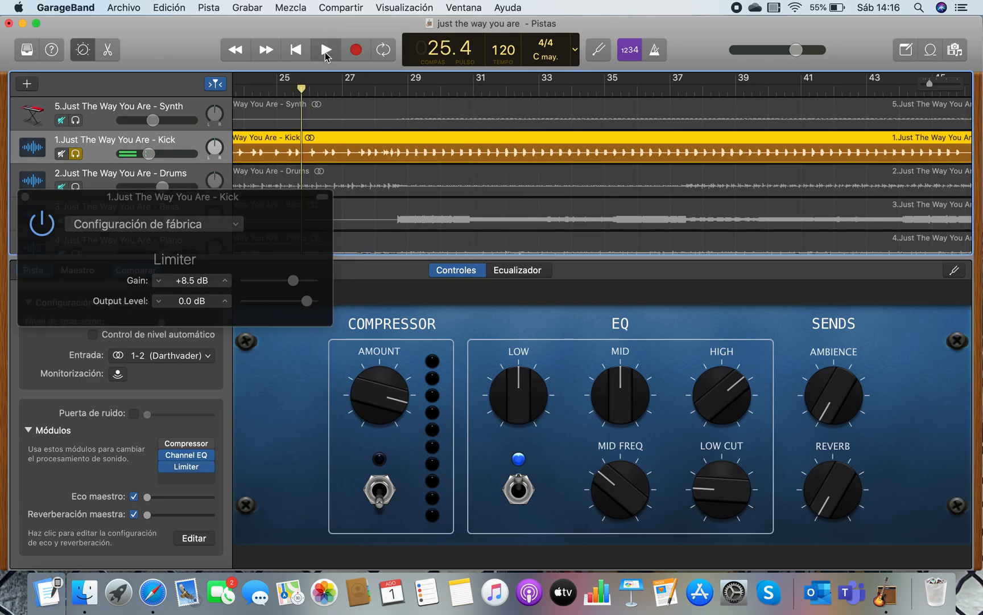
Step: Set the Limiter's gain to +0.5 dB, view its presets without choosing one, close its settings and stop playback
{"action": "mouse_move", "coordinate": [293, 280]}
{"action": "left_mouse_down"}
{"action": "mouse_move", "coordinate": [314, 282]}
{"action": "mouse_move", "coordinate": [280, 280]}
{"action": "left_mouse_up"}
{"action": "left_click", "coordinate": [201, 229]}
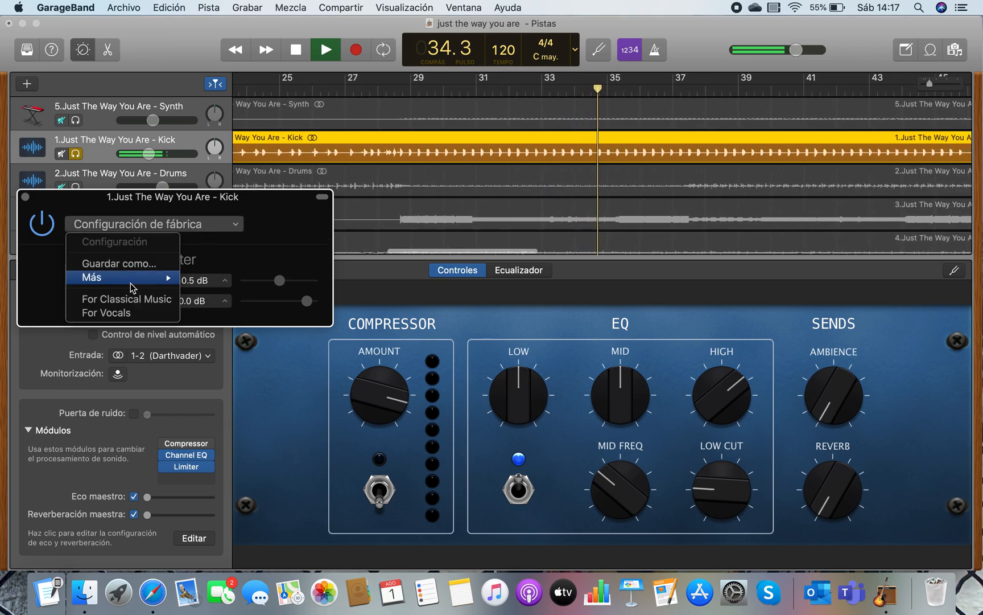
{"action": "mouse_move", "coordinate": [165, 277]}
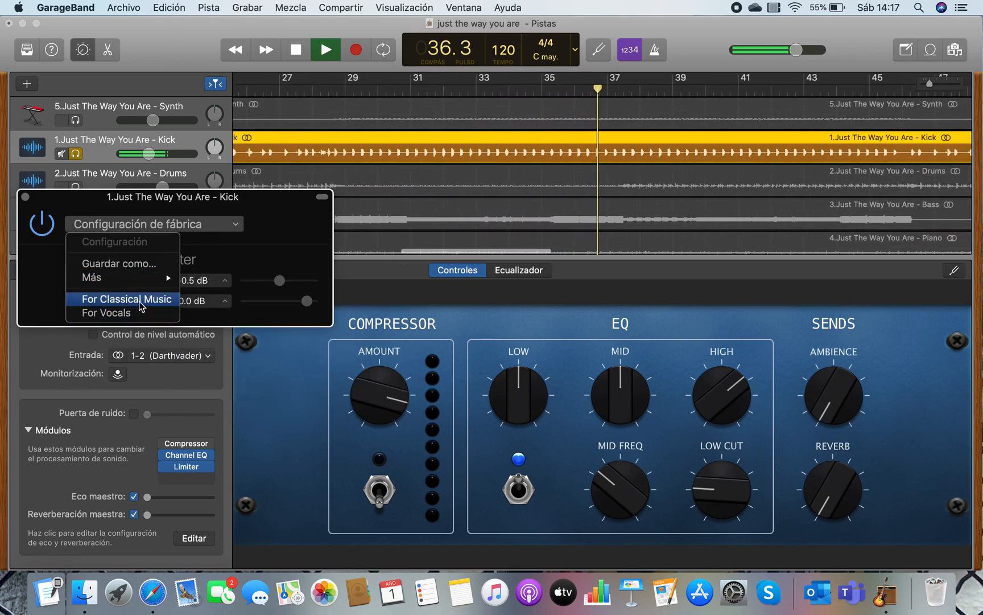
{"action": "left_click", "coordinate": [264, 225]}
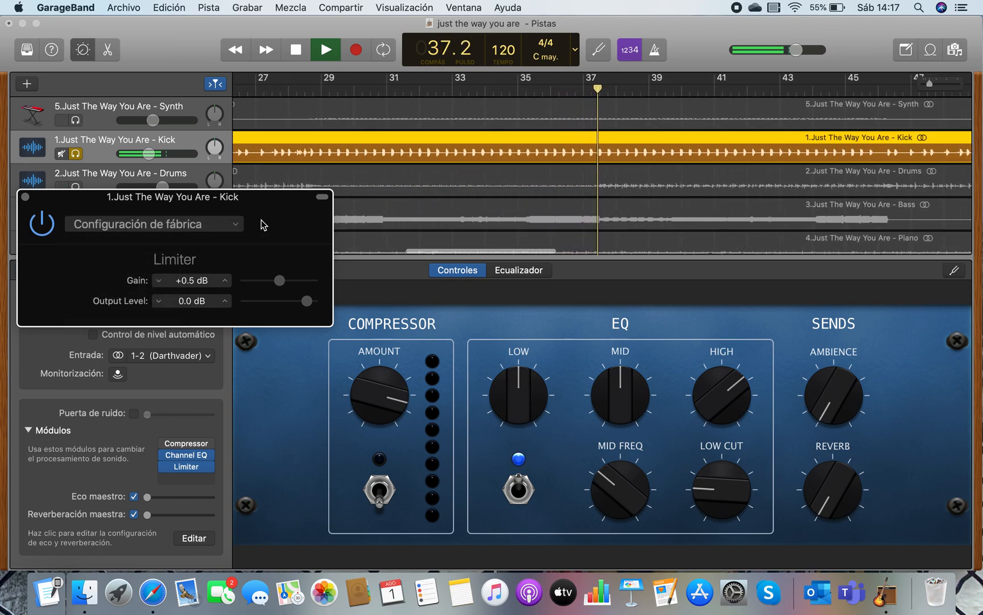
{"action": "left_click", "coordinate": [25, 197]}
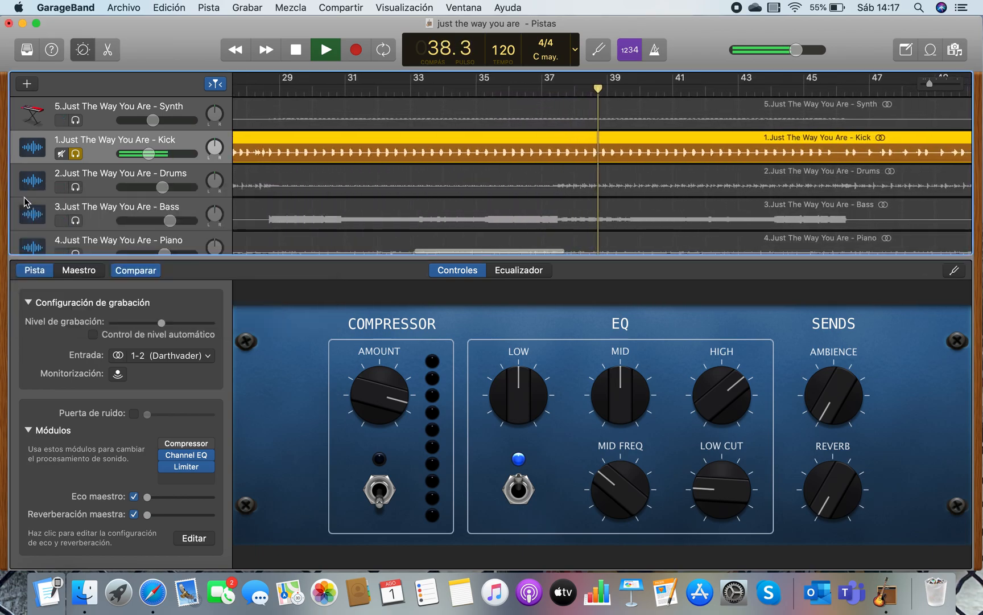
{"action": "left_click", "coordinate": [296, 49]}
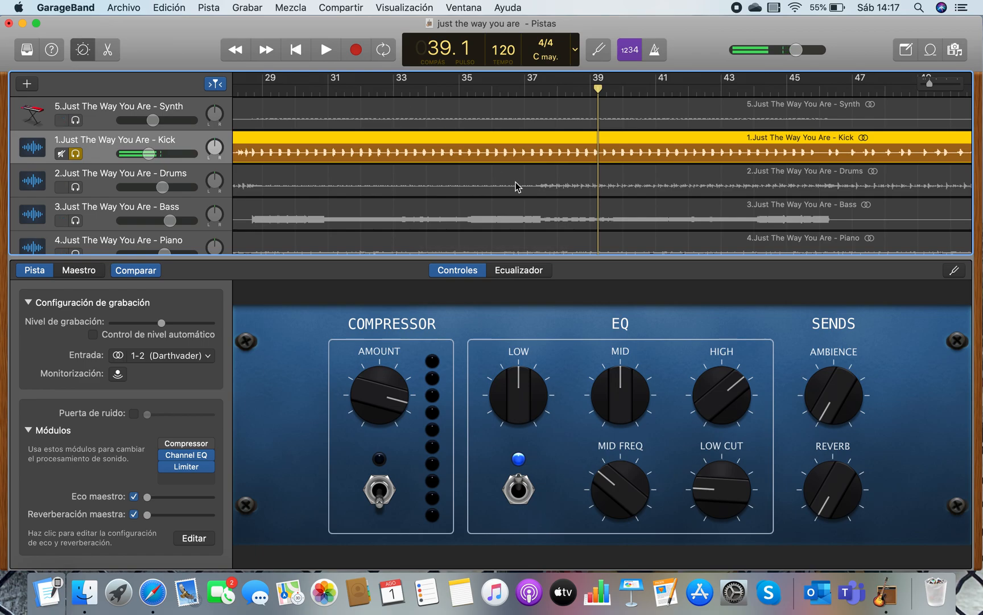